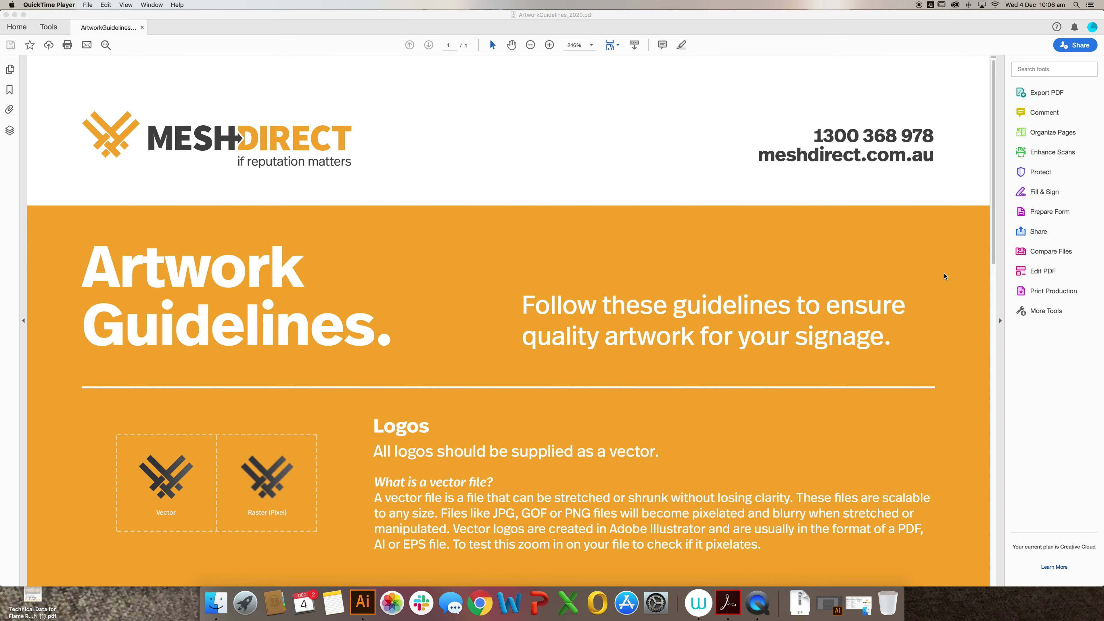
Scroll through the Logos section of the ArtworkGuidelines_2020.pdf guidelines and back.
{"action": "scroll", "coordinate": [942, 276], "scroll_direction": "down", "scroll_amount": 1}
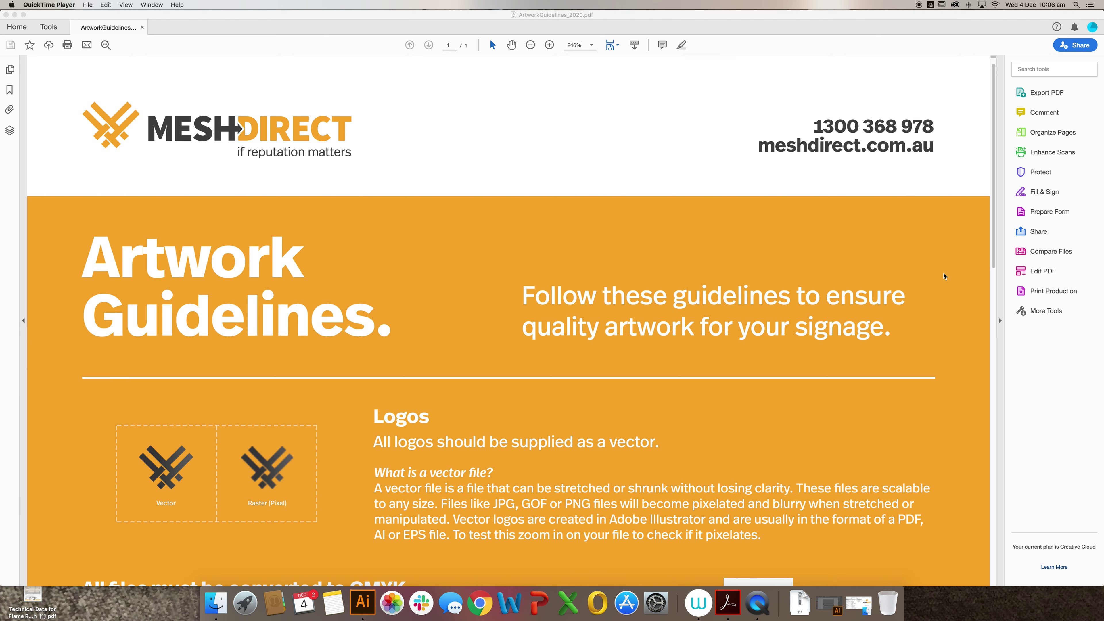
{"action": "scroll", "coordinate": [945, 276], "scroll_direction": "up", "scroll_amount": 1}
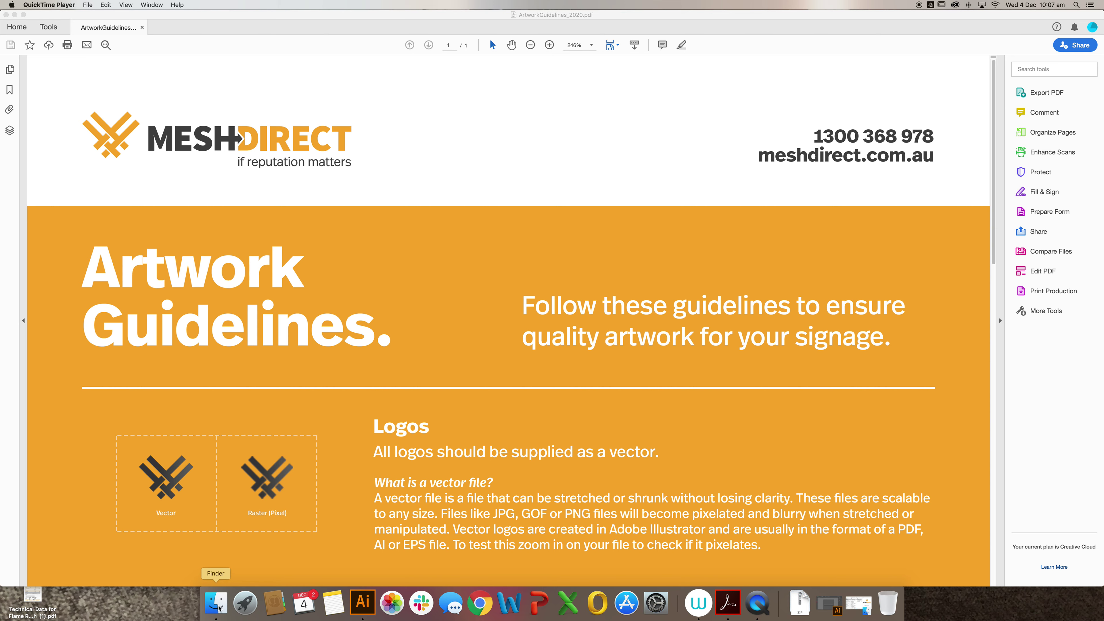
{"action": "left_click", "coordinate": [220, 608]}
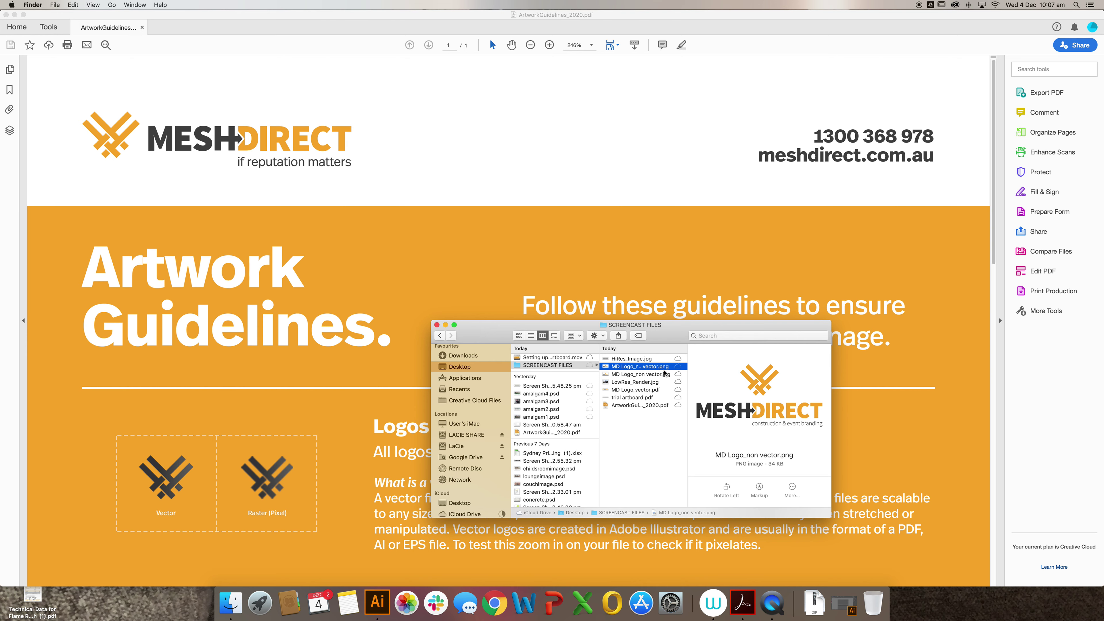
{"action": "left_click", "coordinate": [648, 374]}
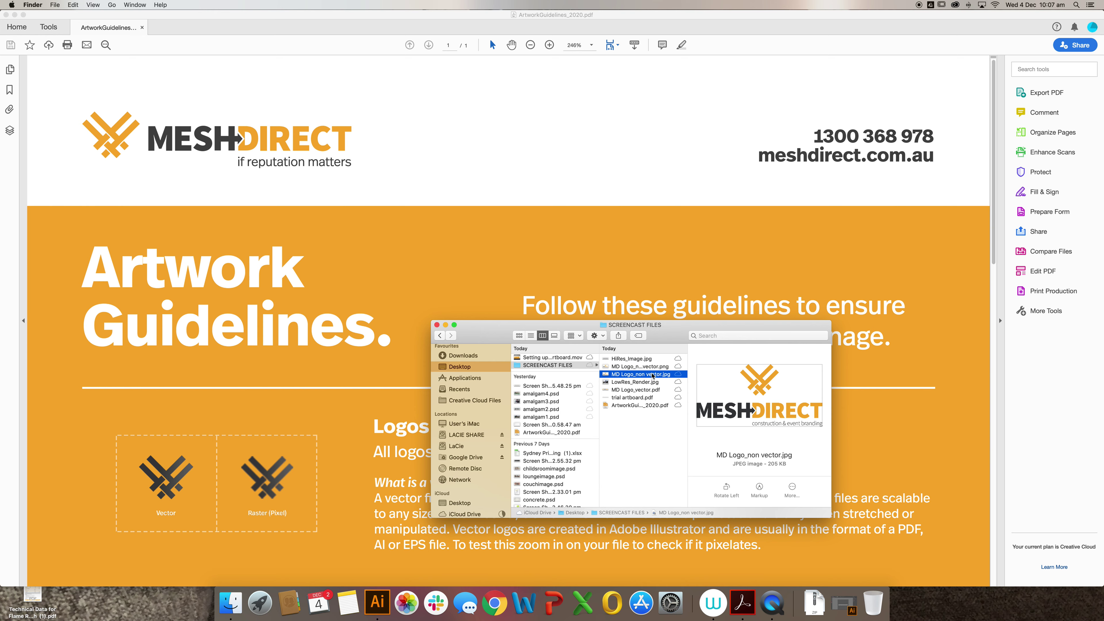
{"action": "left_click", "coordinate": [656, 368]}
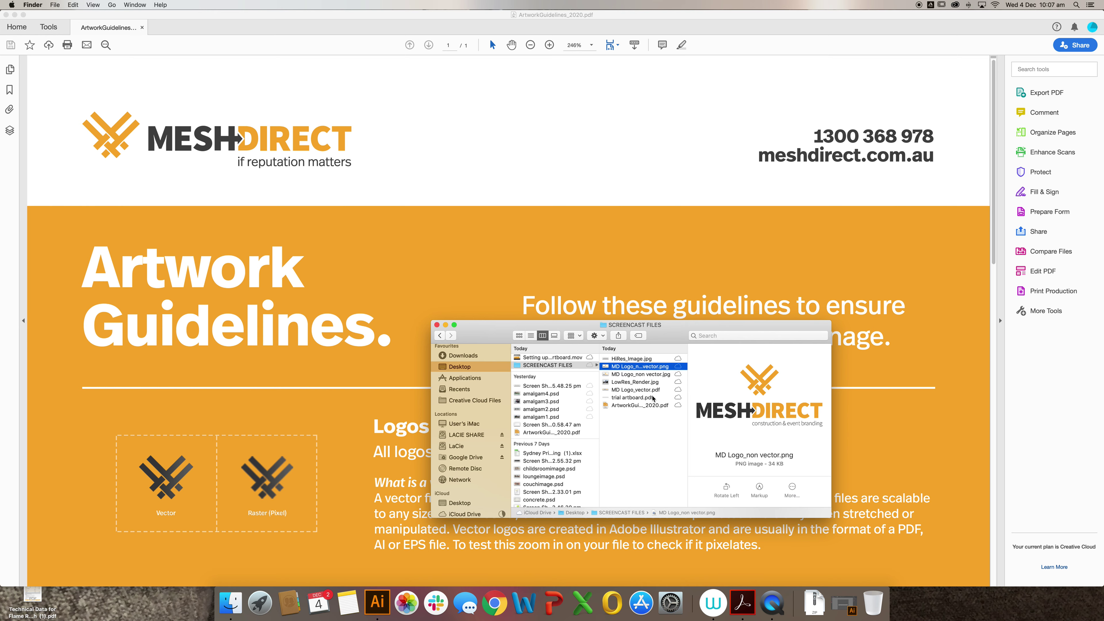
{"action": "left_click", "coordinate": [655, 368]}
Open MD Logo_non vector.png with Adobe Acrobat using Open With > Other.
{"action": "right_click", "coordinate": [655, 370]}
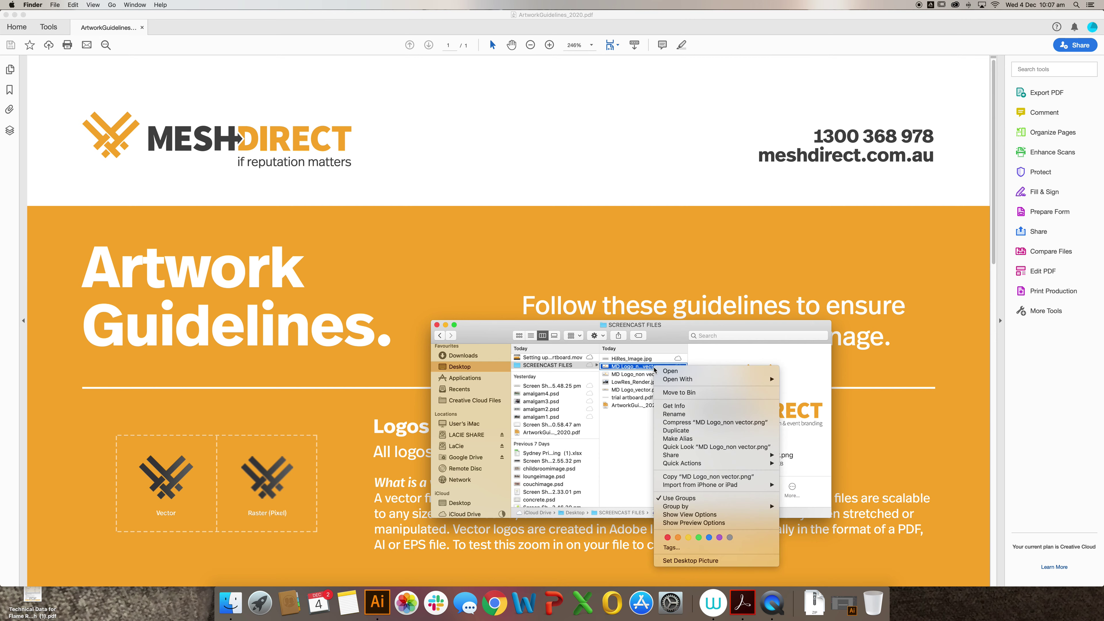
{"action": "mouse_move", "coordinate": [739, 379]}
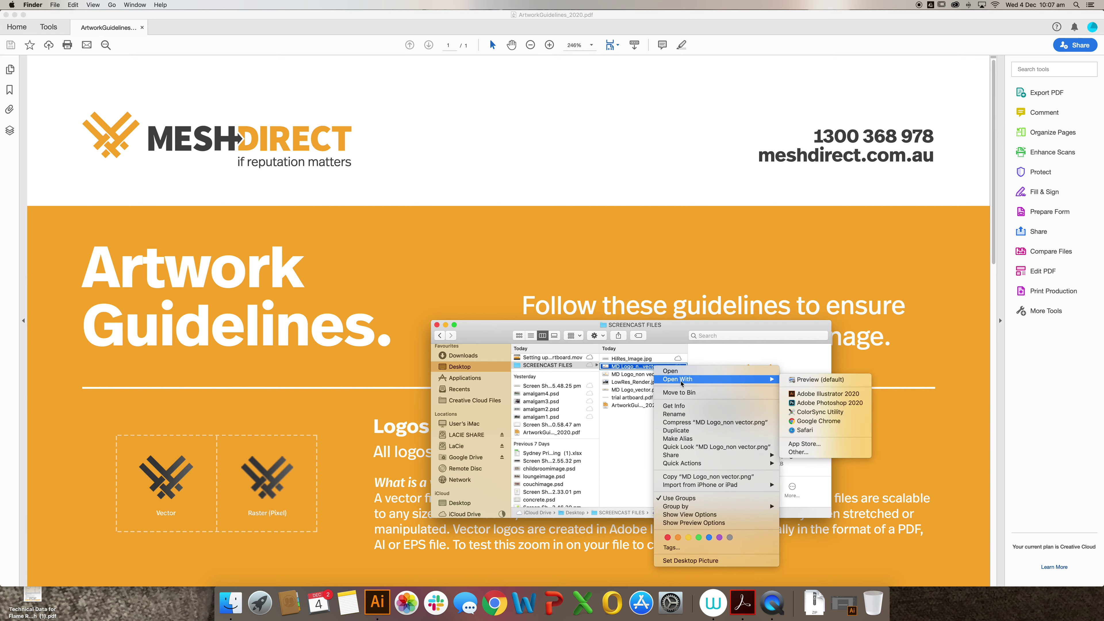
{"action": "left_click", "coordinate": [798, 453]}
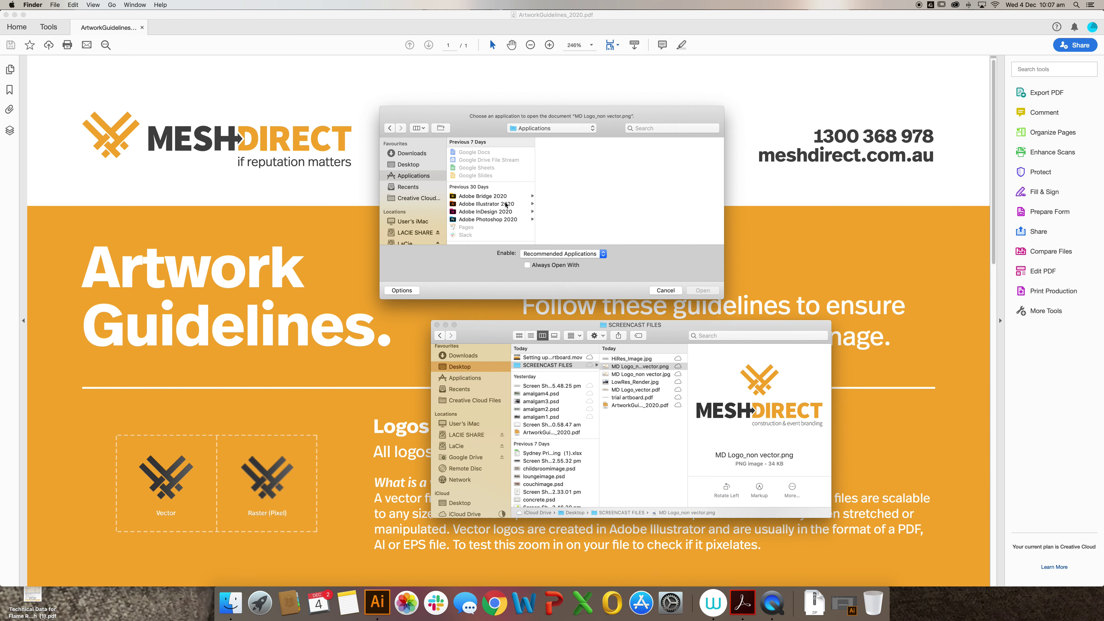
{"action": "scroll", "coordinate": [496, 218], "scroll_direction": "down", "scroll_amount": 3}
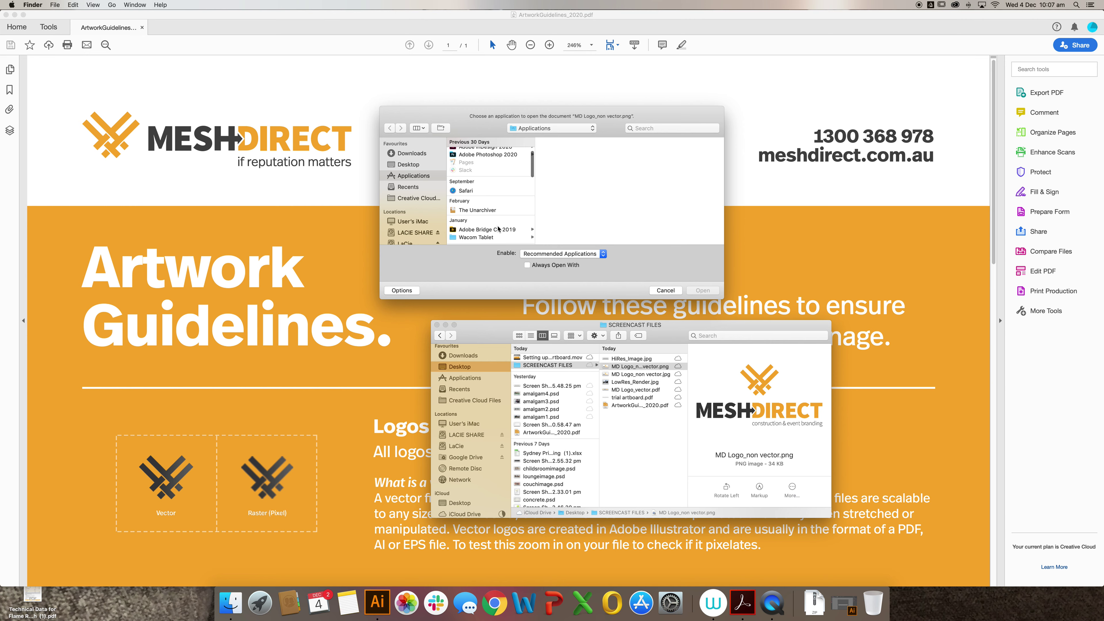
{"action": "scroll", "coordinate": [498, 229], "scroll_direction": "down", "scroll_amount": 2}
{"action": "left_click", "coordinate": [498, 227]}
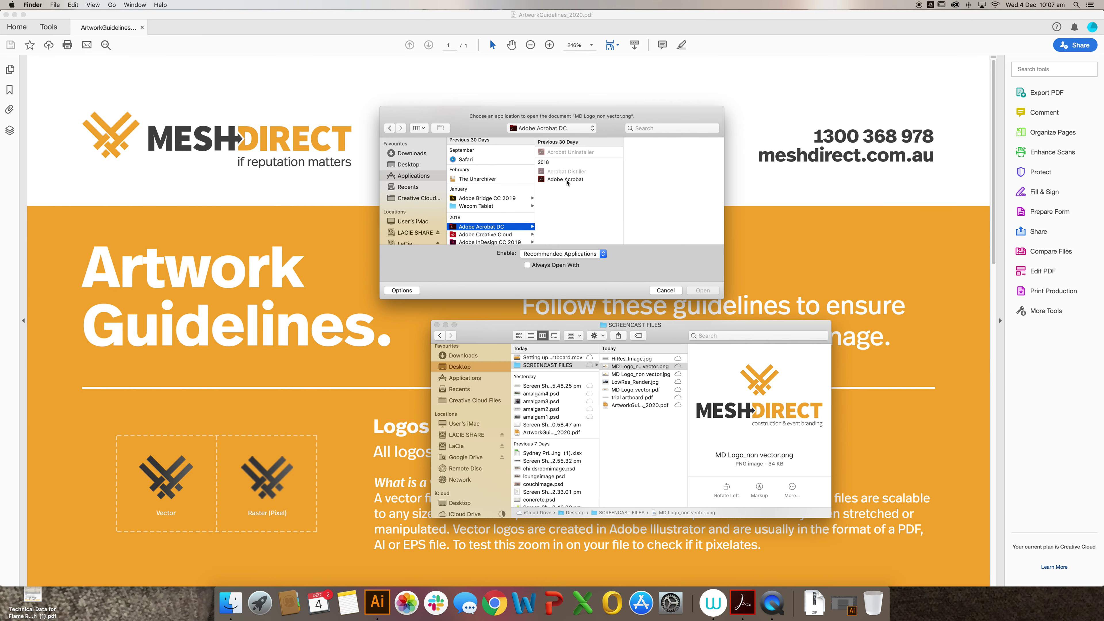
{"action": "left_click", "coordinate": [565, 180]}
{"action": "left_click", "coordinate": [704, 292]}
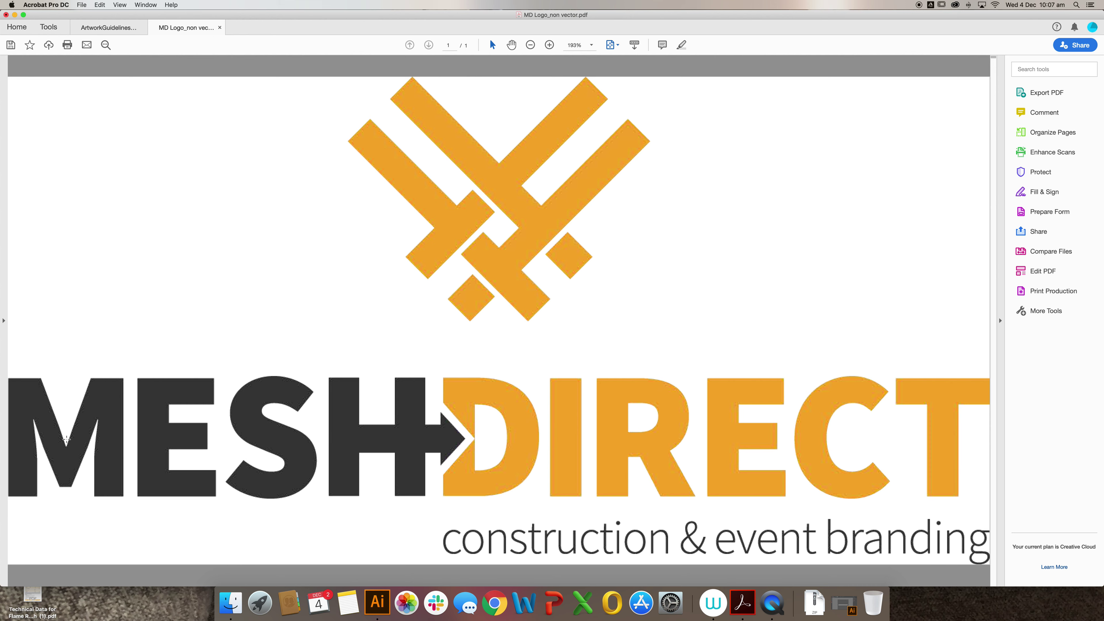
Magnify the raster logo to 500%, then 1000%, and pan to see the pixelated edges.
{"action": "double_click", "coordinate": [573, 45]}
{"action": "type", "text": "500"}
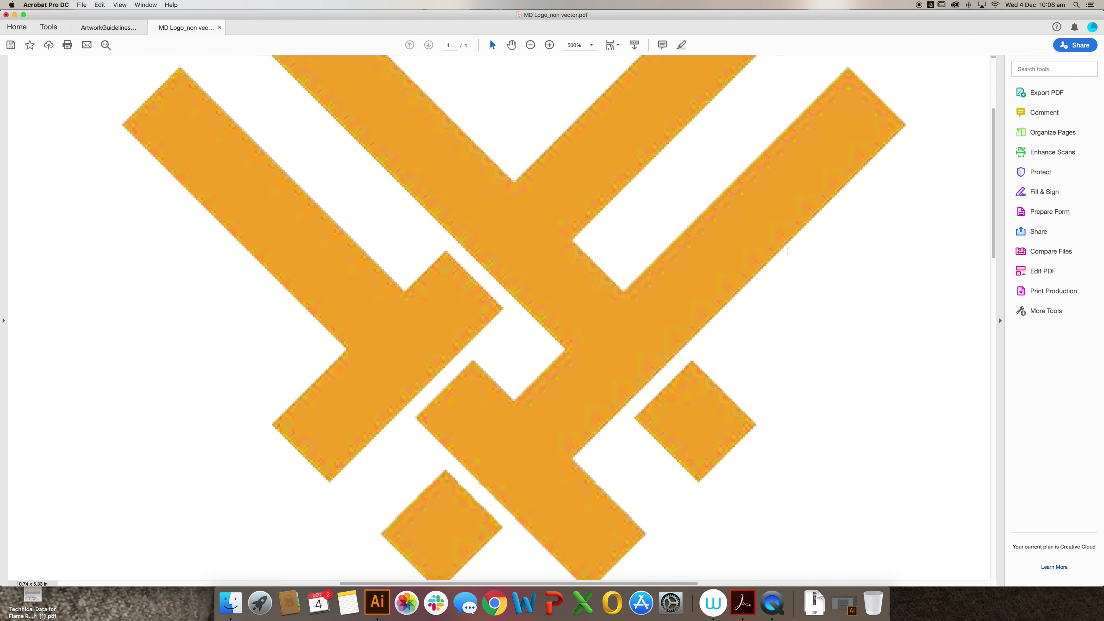
{"action": "scroll", "coordinate": [788, 251], "scroll_direction": "down", "scroll_amount": 3}
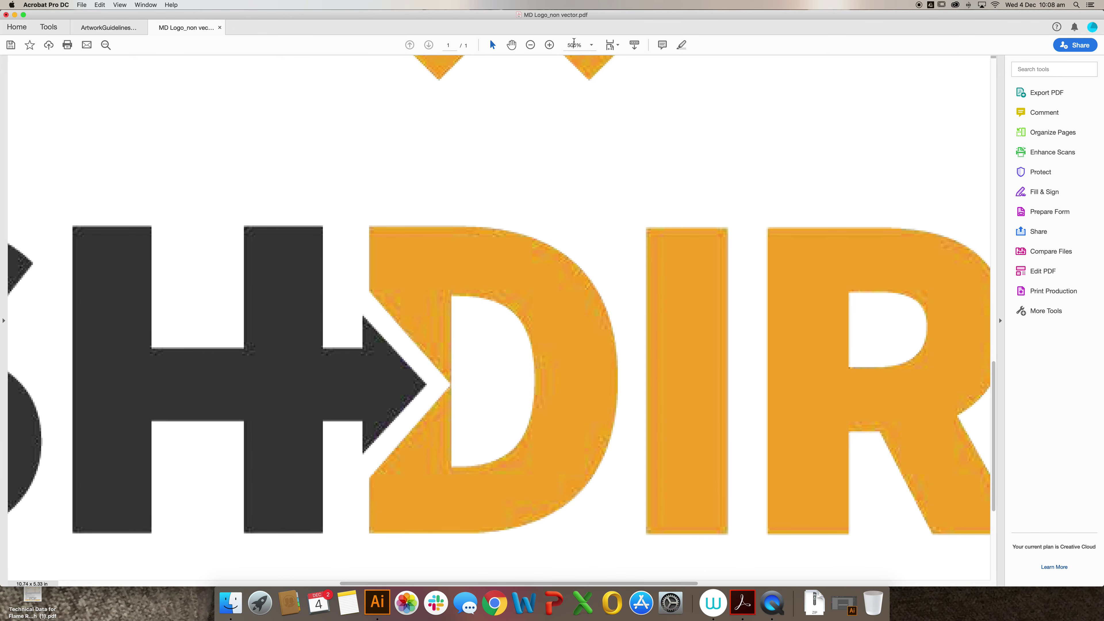
{"action": "double_click", "coordinate": [574, 41]}
{"action": "type", "text": "1000"}
{"action": "key", "text": "Return"}
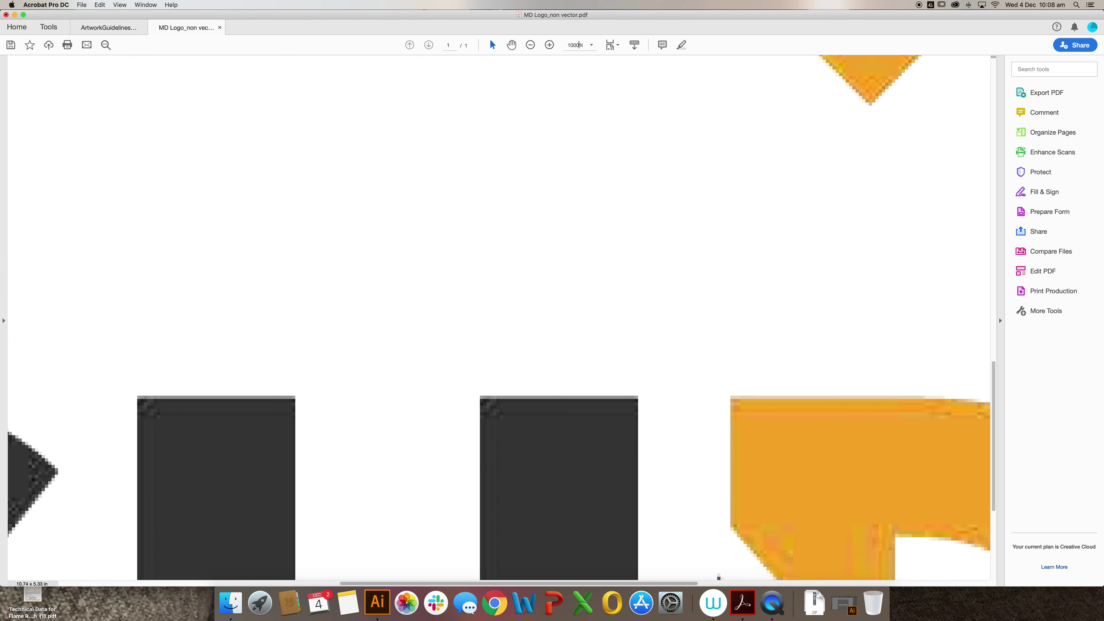
{"action": "scroll", "coordinate": [700, 274], "scroll_direction": "down", "scroll_amount": 10}
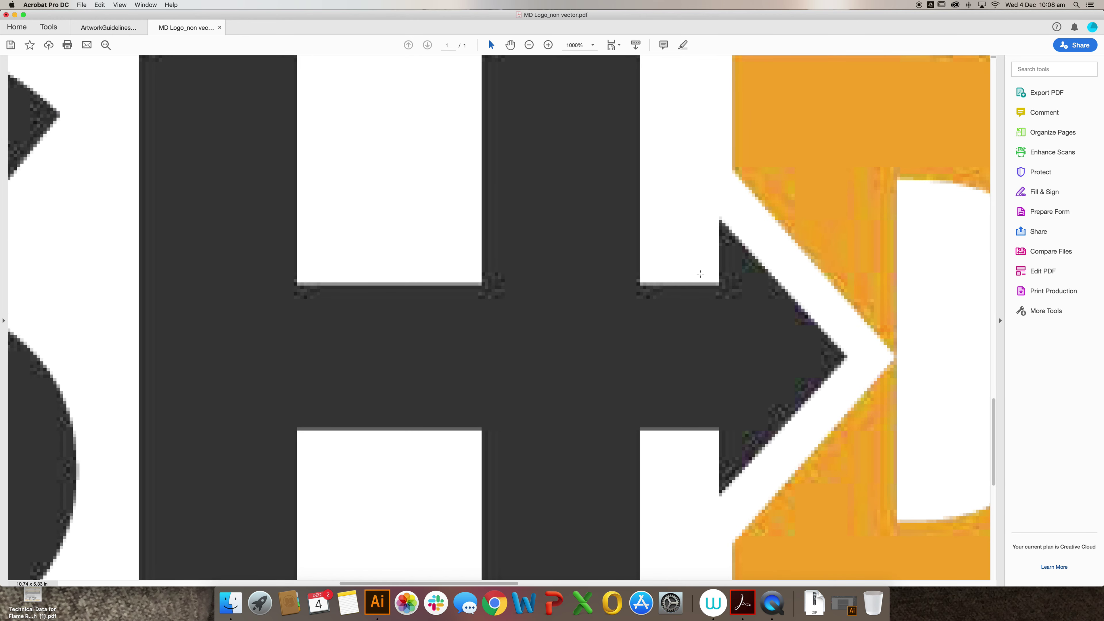
{"action": "scroll", "coordinate": [700, 275], "scroll_direction": "right", "scroll_amount": 4}
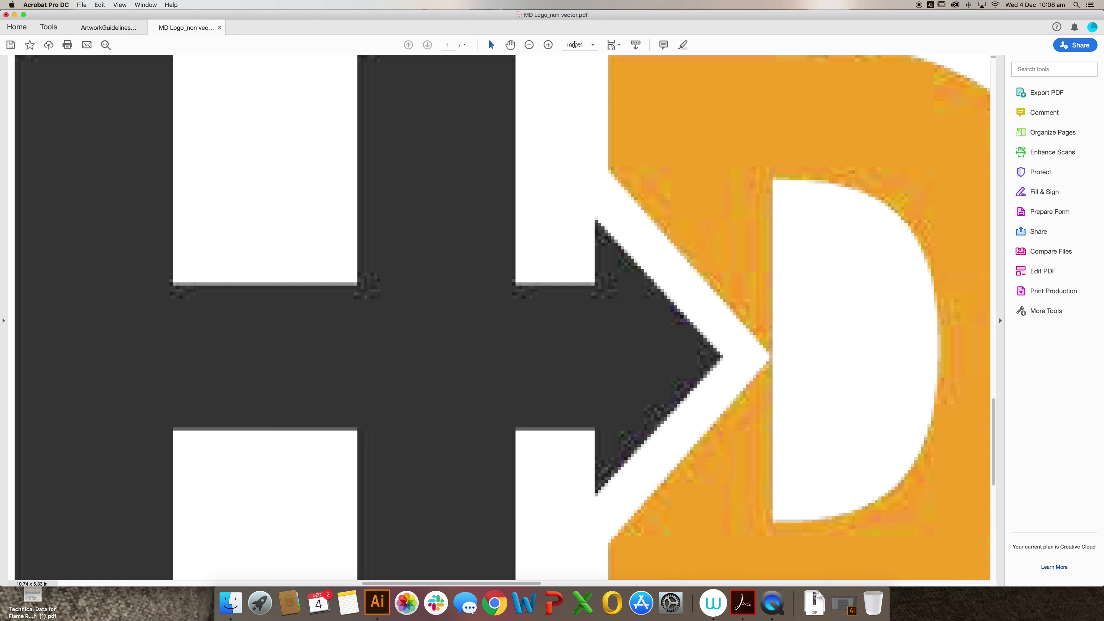
Zoom the raster logo back out to 300% and close the document.
{"action": "left_click", "coordinate": [529, 46]}
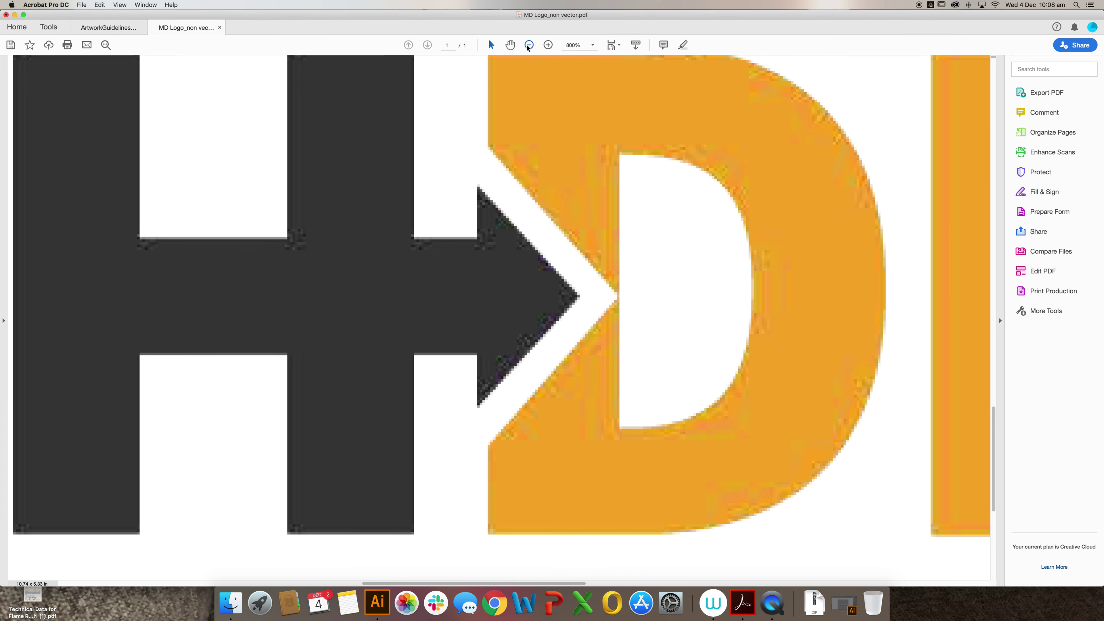
{"action": "left_click", "coordinate": [528, 45]}
{"action": "left_click", "coordinate": [528, 46]}
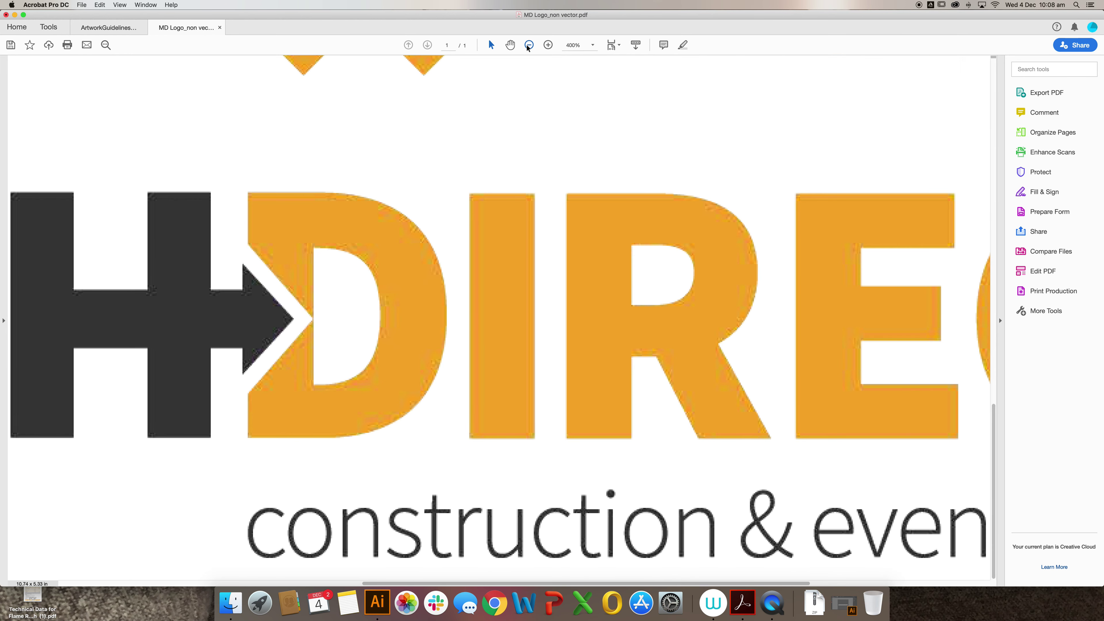
{"action": "left_click", "coordinate": [529, 45]}
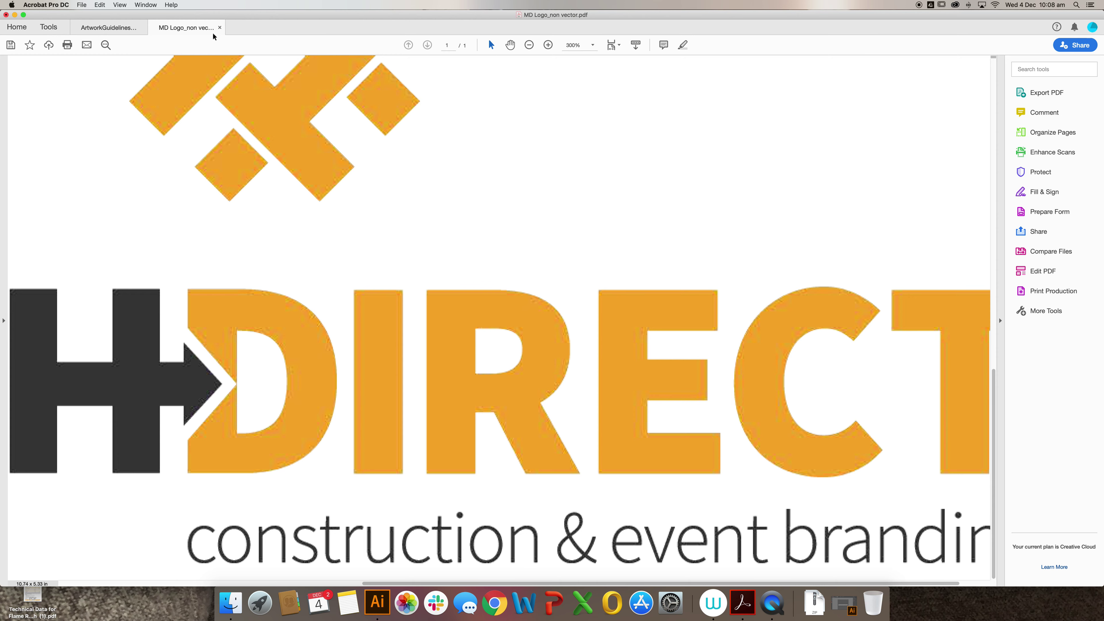
{"action": "left_click", "coordinate": [219, 28]}
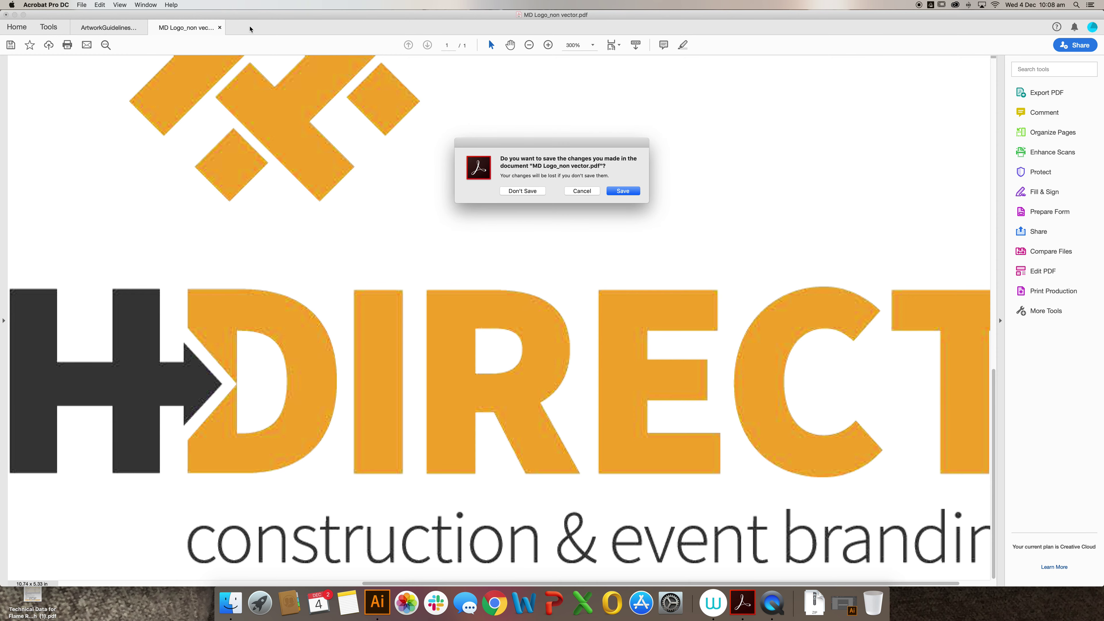
Discard changes to the raster logo and open MD Logo_vector.pdf from SCREENCAST FILES in Acrobat.
{"action": "left_click", "coordinate": [521, 191]}
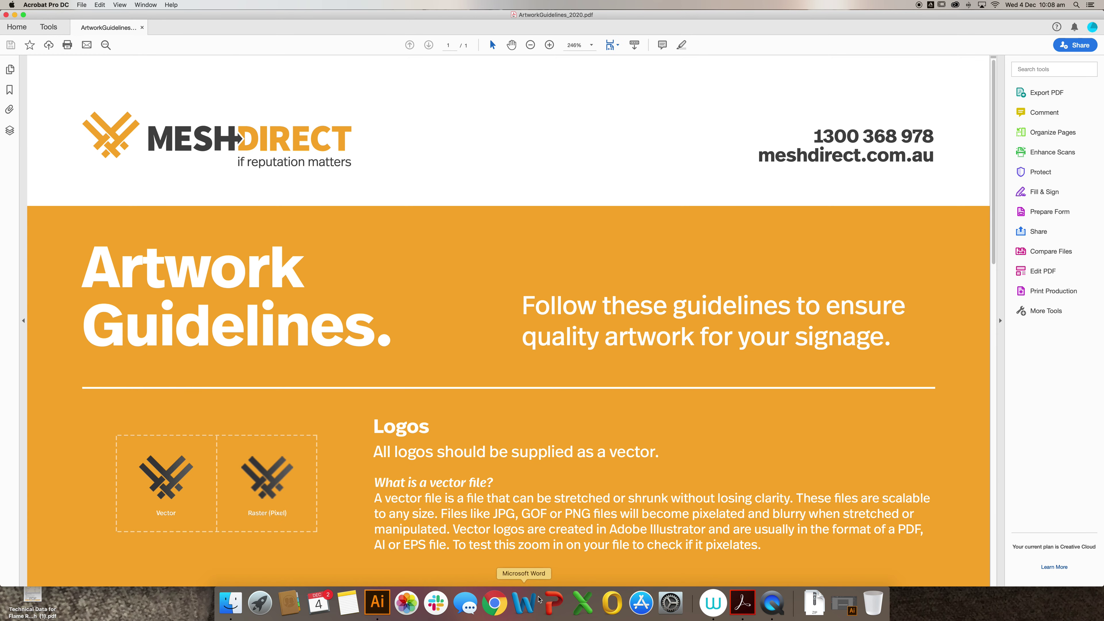
{"action": "left_click", "coordinate": [231, 604]}
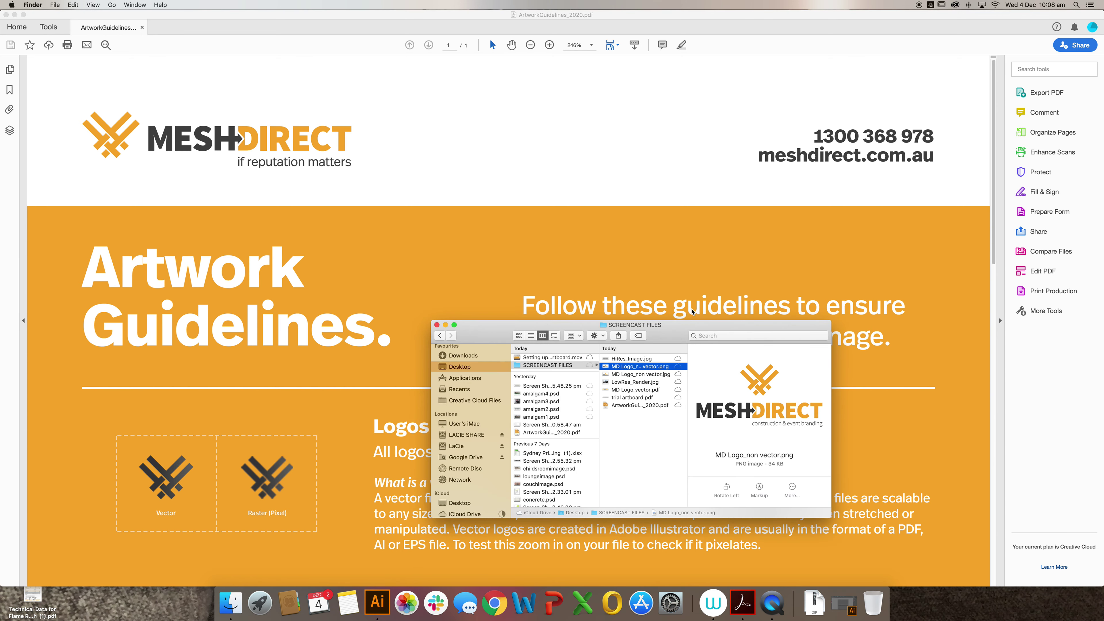
{"action": "left_click", "coordinate": [646, 390]}
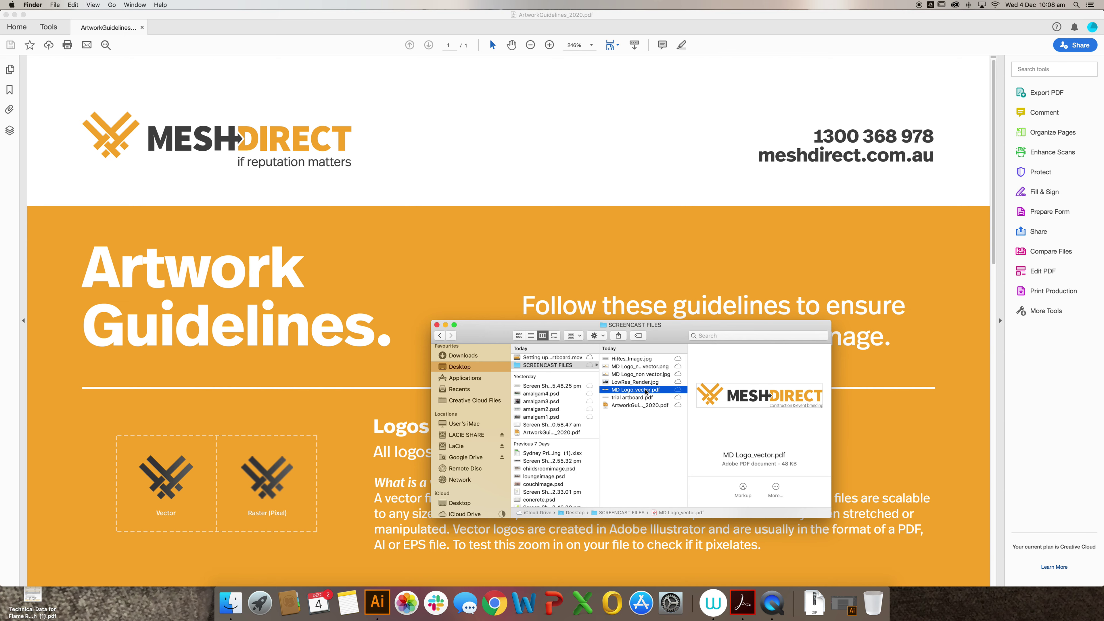
{"action": "double_click", "coordinate": [645, 391]}
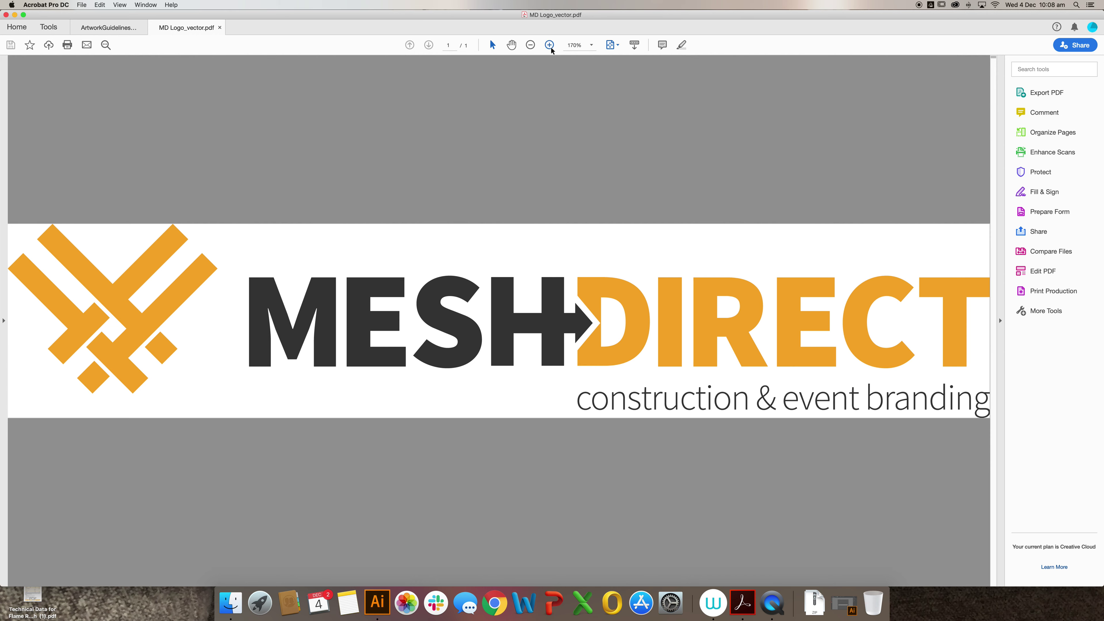
Zoom MD Logo_vector.pdf to 1000%, pan across its crisp edges, then close it.
{"action": "left_click", "coordinate": [572, 45]}
{"action": "type", "text": "1000"}
{"action": "key", "text": "Return"}
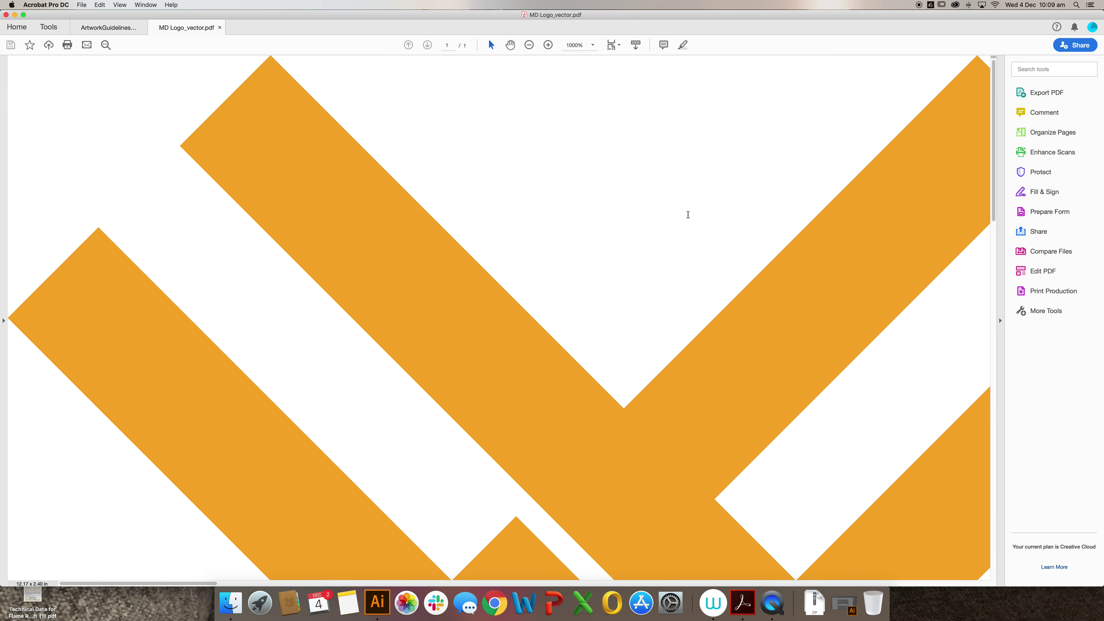
{"action": "scroll", "coordinate": [882, 233], "scroll_direction": "down", "scroll_amount": 10}
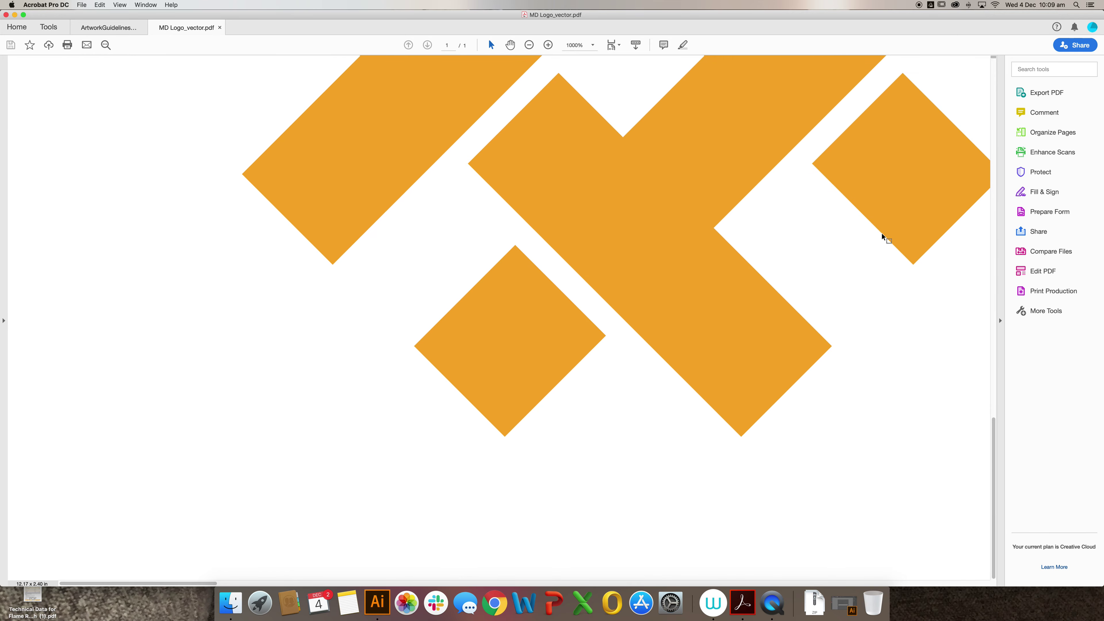
{"action": "scroll", "coordinate": [882, 233], "scroll_direction": "right", "scroll_amount": 20}
{"action": "scroll", "coordinate": [882, 233], "scroll_direction": "up", "scroll_amount": 10}
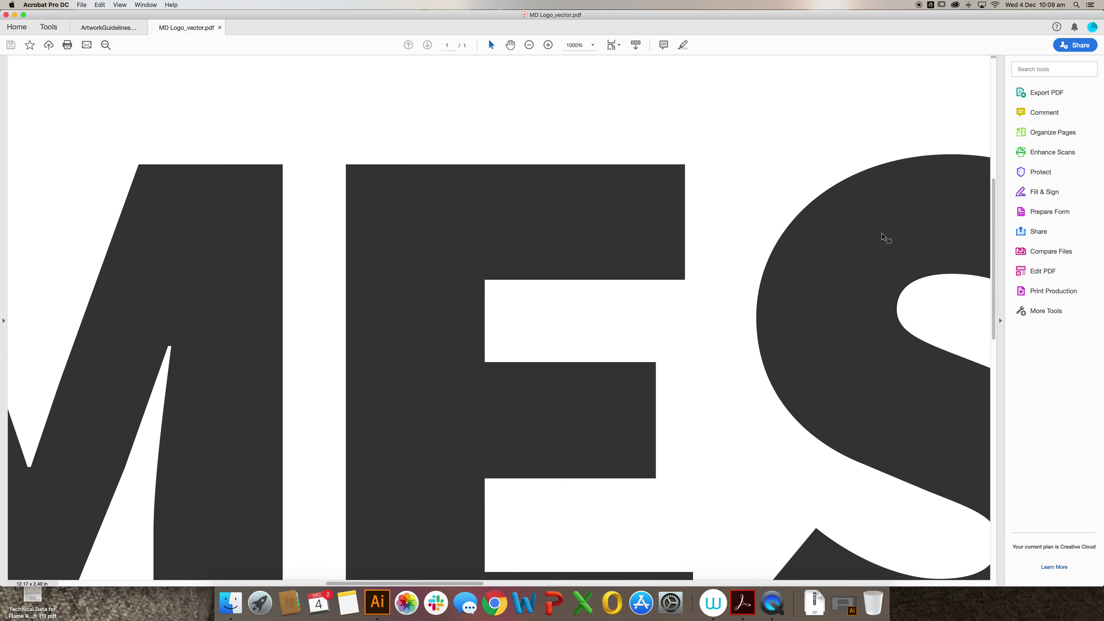
{"action": "scroll", "coordinate": [882, 233], "scroll_direction": "right", "scroll_amount": 20}
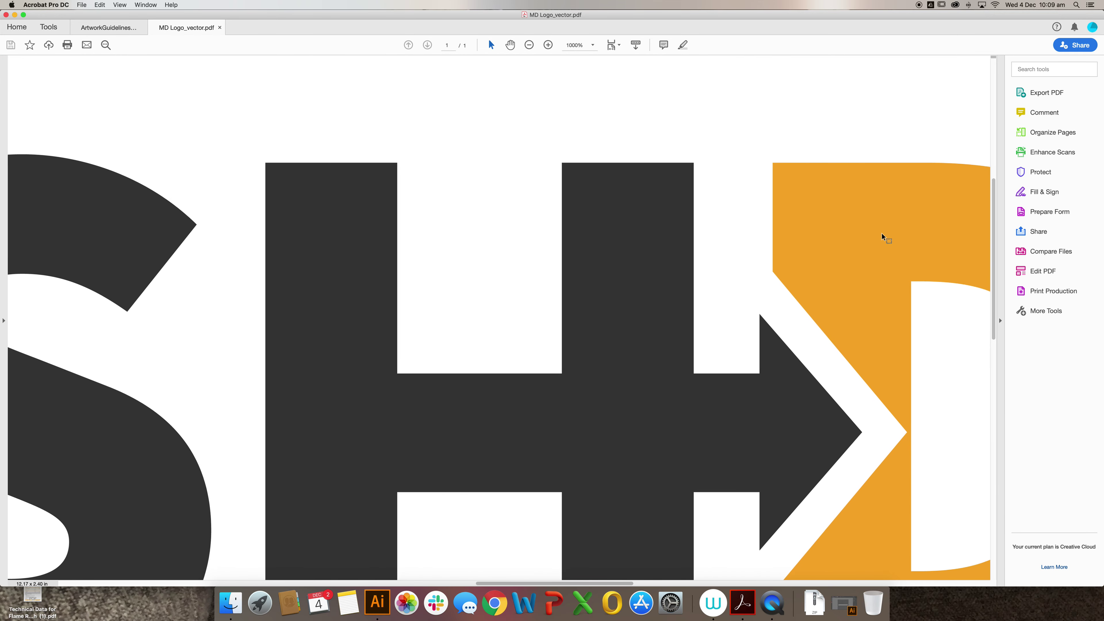
{"action": "scroll", "coordinate": [882, 233], "scroll_direction": "right", "scroll_amount": 20}
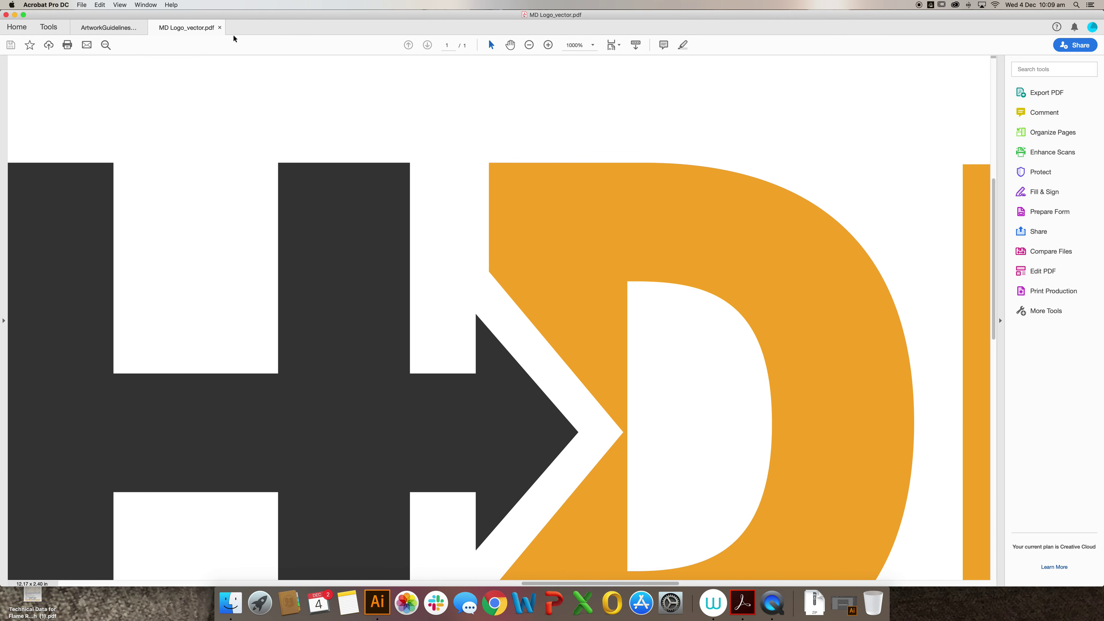
{"action": "left_click", "coordinate": [219, 27]}
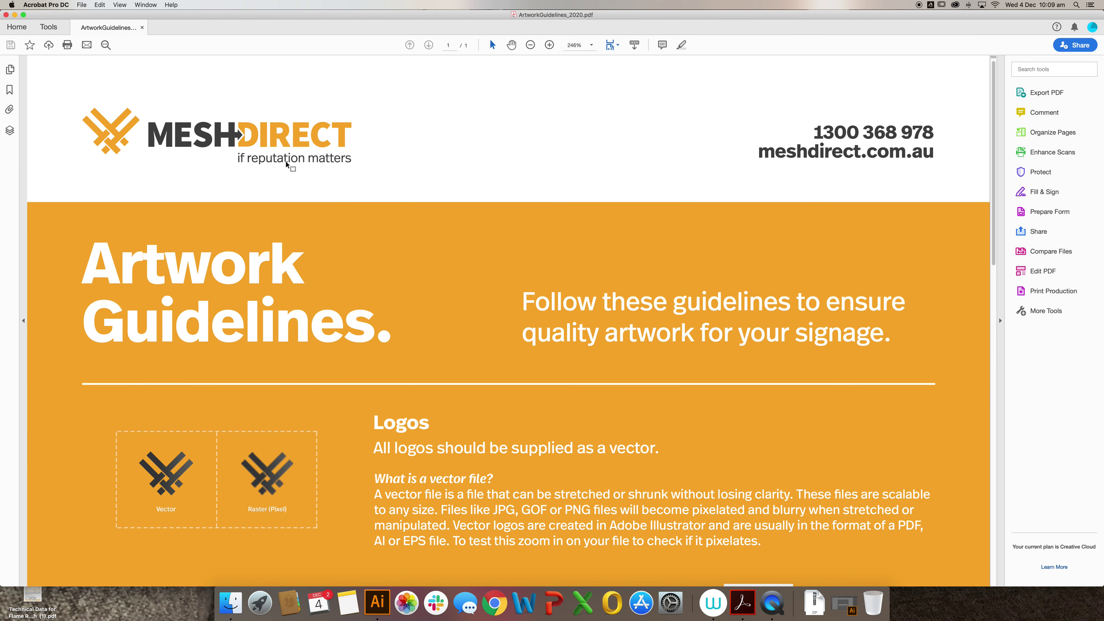
Open MD Logo_non vector.jpg from Finder with Adobe Acrobat using Open With > Other.
{"action": "left_click", "coordinate": [230, 609]}
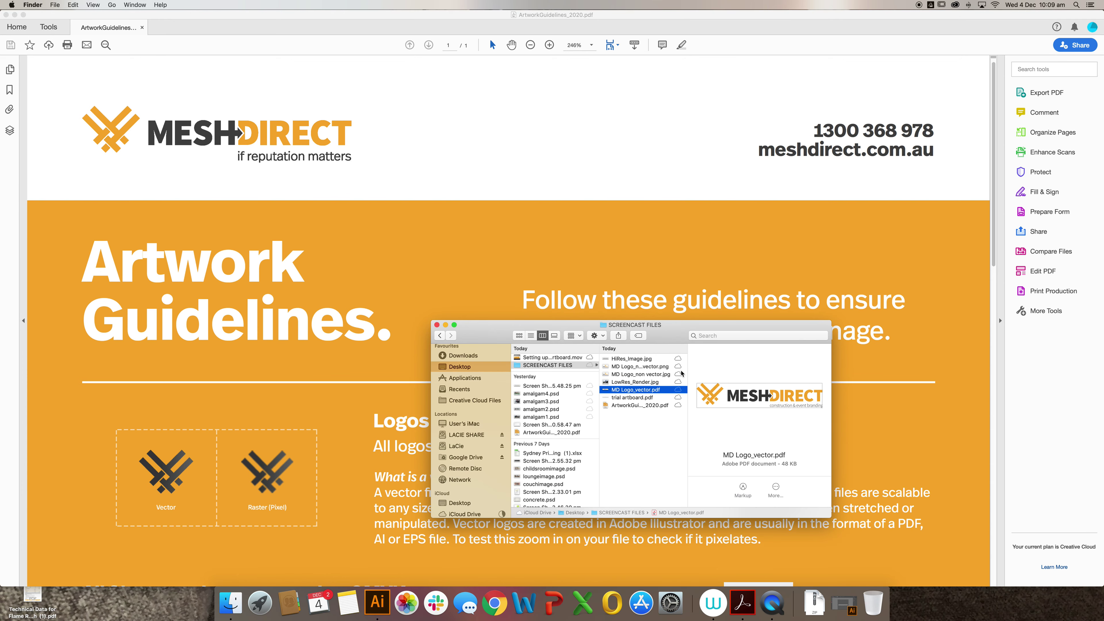
{"action": "left_click", "coordinate": [647, 375]}
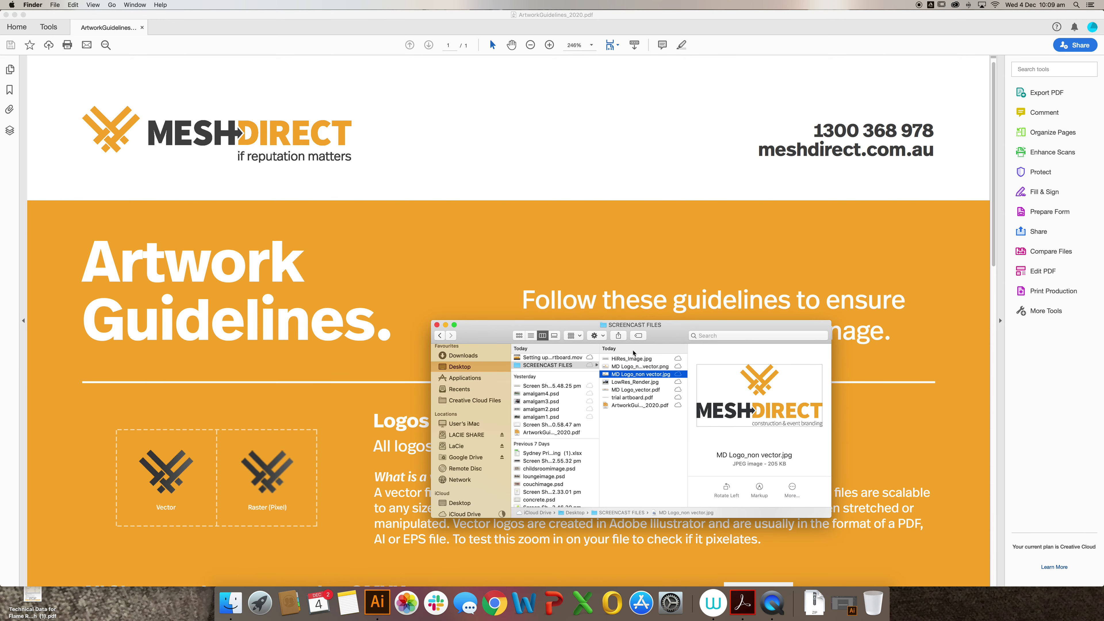
{"action": "right_click", "coordinate": [637, 378]}
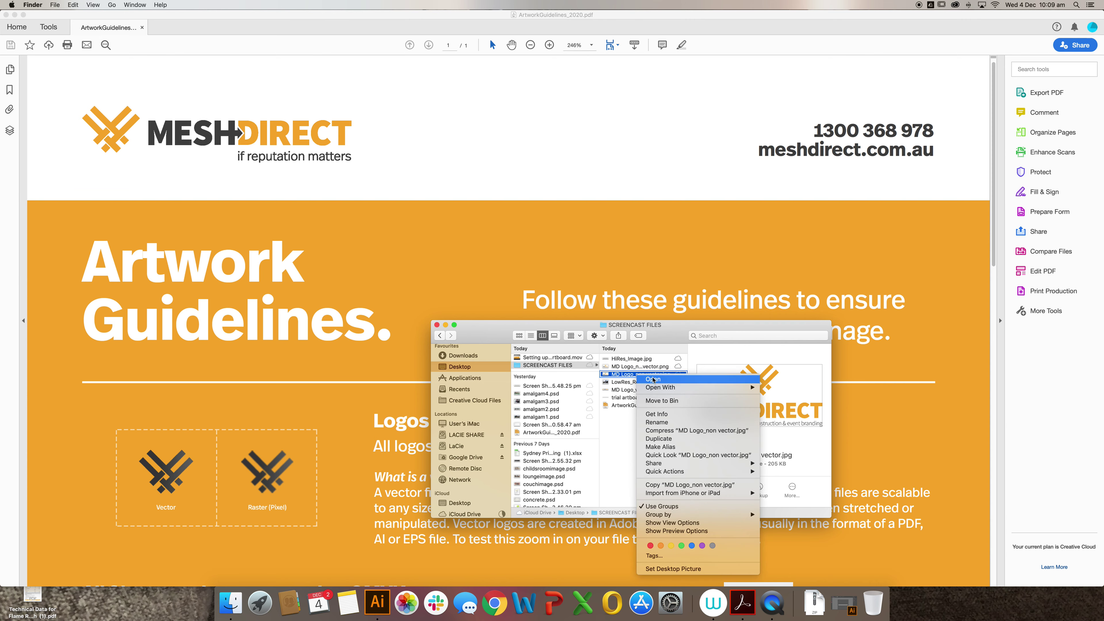
{"action": "mouse_move", "coordinate": [734, 387]}
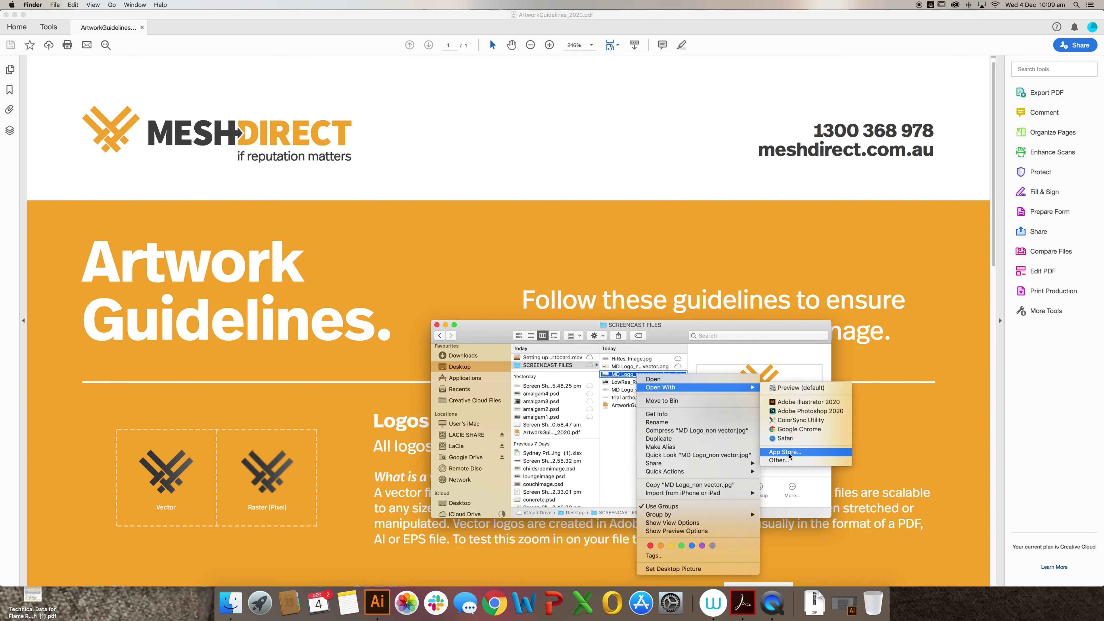
{"action": "left_click", "coordinate": [776, 463]}
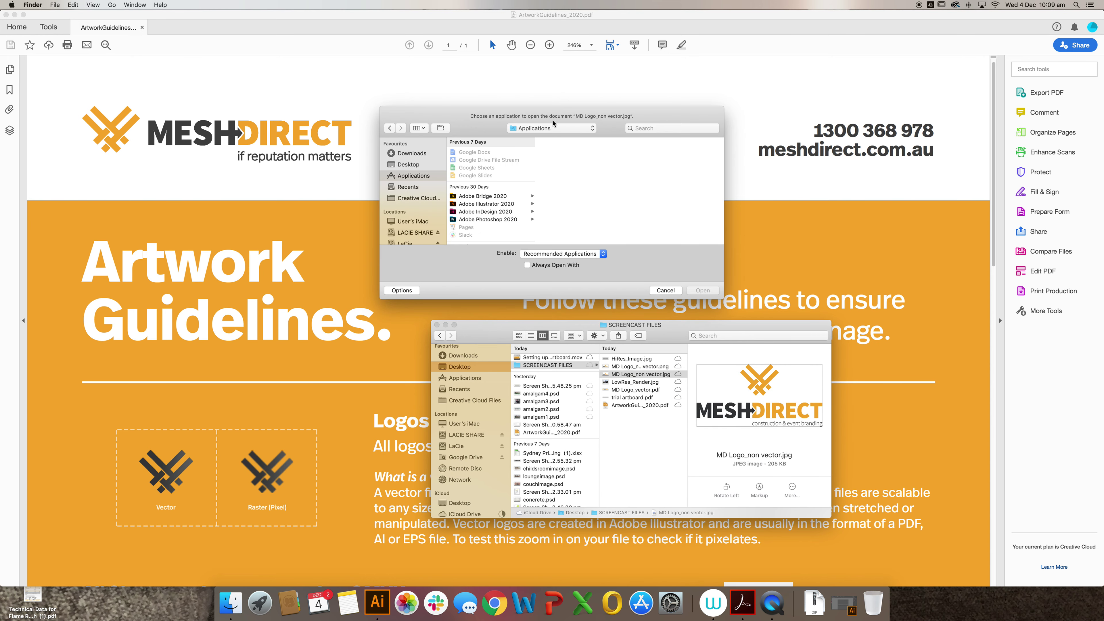
{"action": "scroll", "coordinate": [499, 212], "scroll_direction": "down", "scroll_amount": 10}
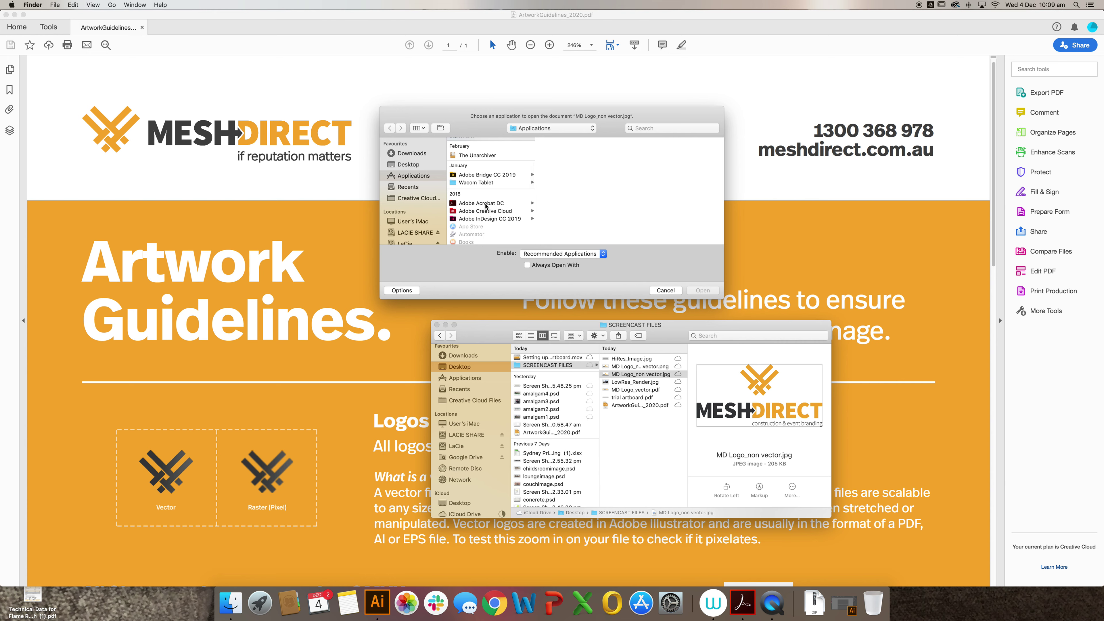
{"action": "left_click", "coordinate": [486, 204]}
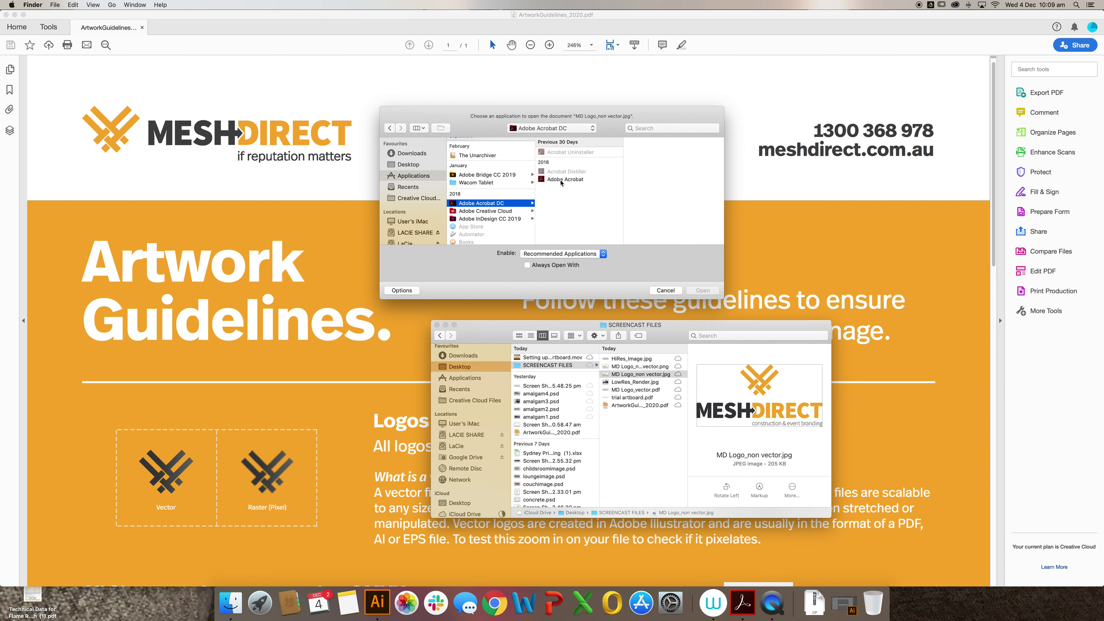
{"action": "left_click", "coordinate": [560, 183]}
{"action": "left_click", "coordinate": [703, 290]}
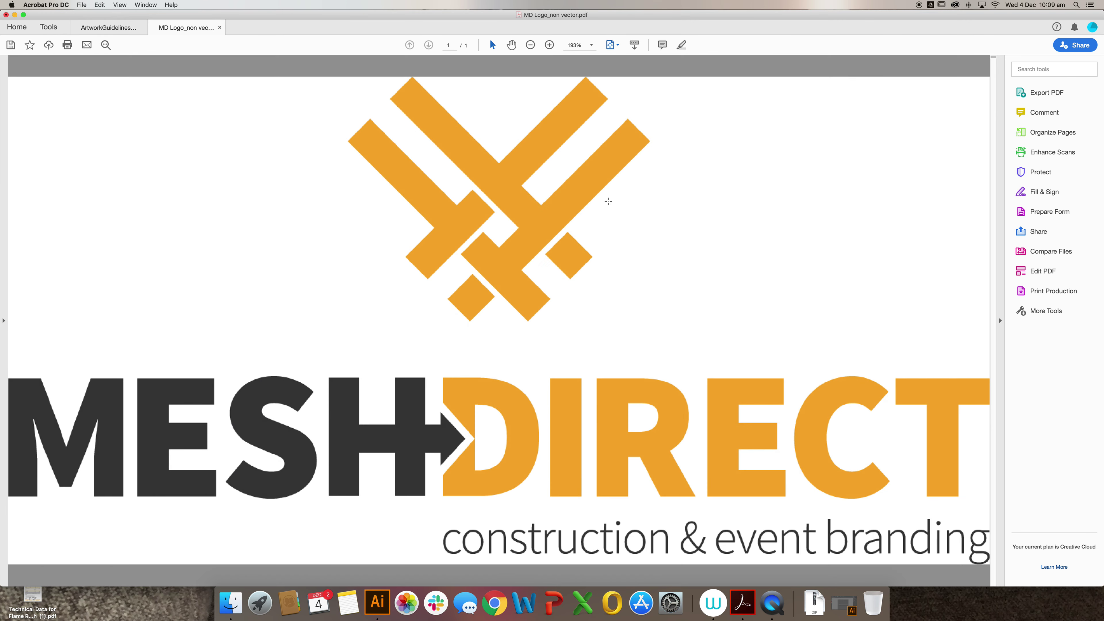
Zoom the JPEG logo to 1000%, cancel saving on close, and settle at 800%.
{"action": "left_click", "coordinate": [575, 45]}
{"action": "type", "text": "1000"}
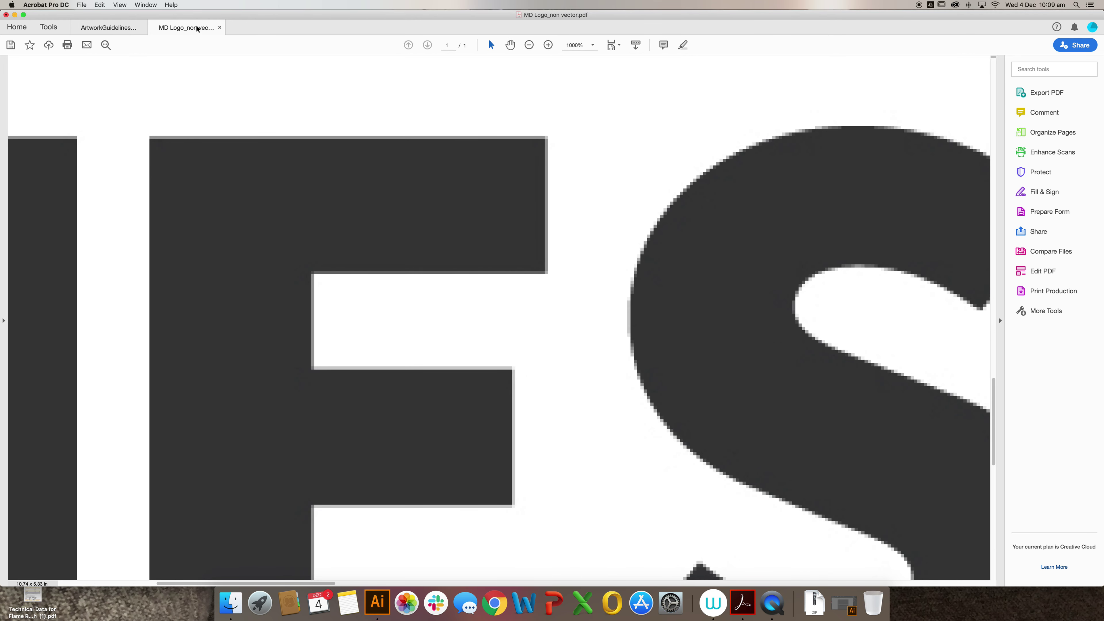
{"action": "left_click", "coordinate": [219, 28]}
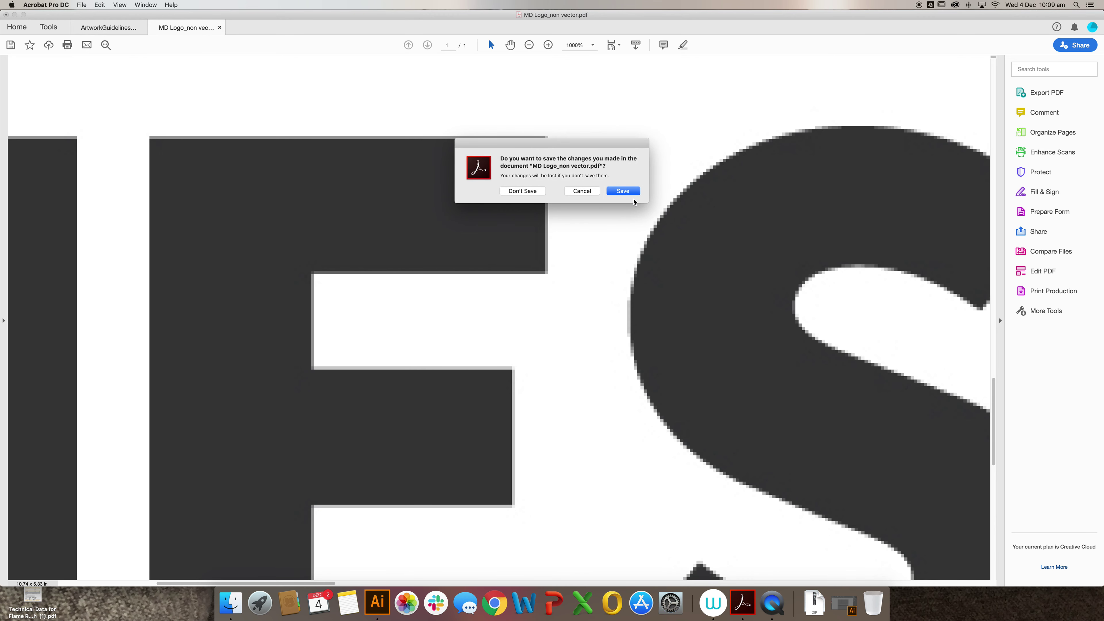
{"action": "left_click", "coordinate": [623, 191]}
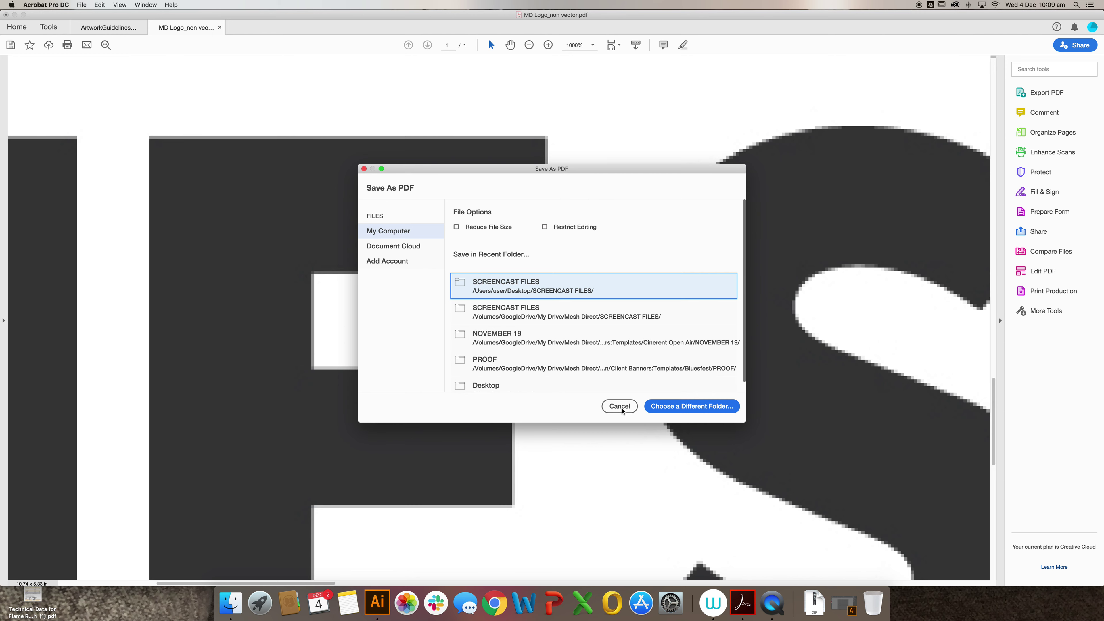
{"action": "left_click", "coordinate": [619, 407]}
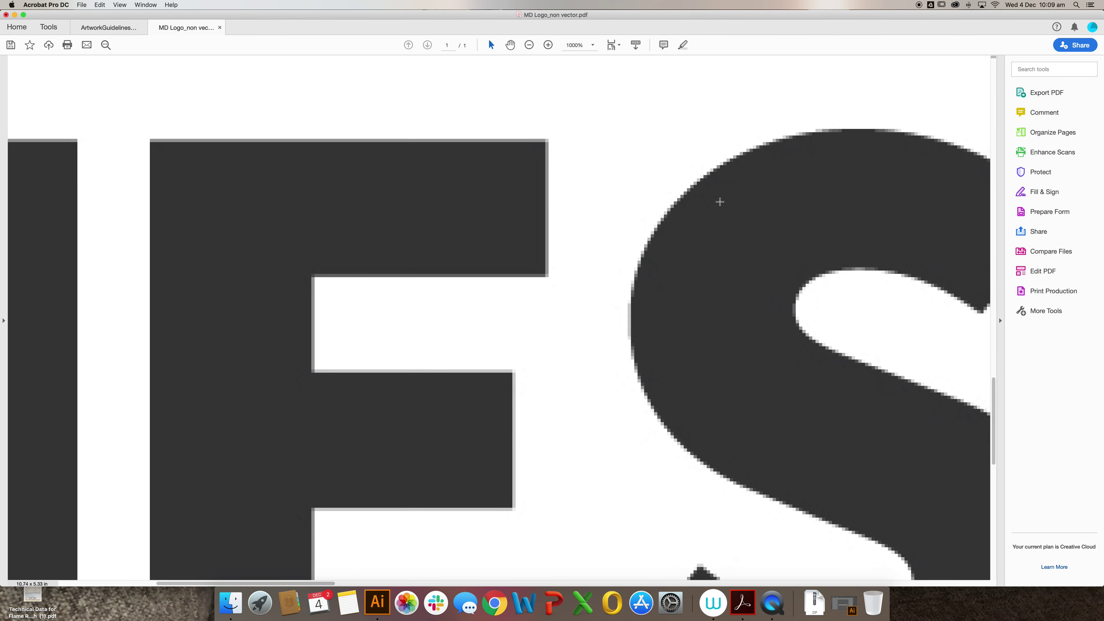
{"action": "left_click", "coordinate": [530, 47]}
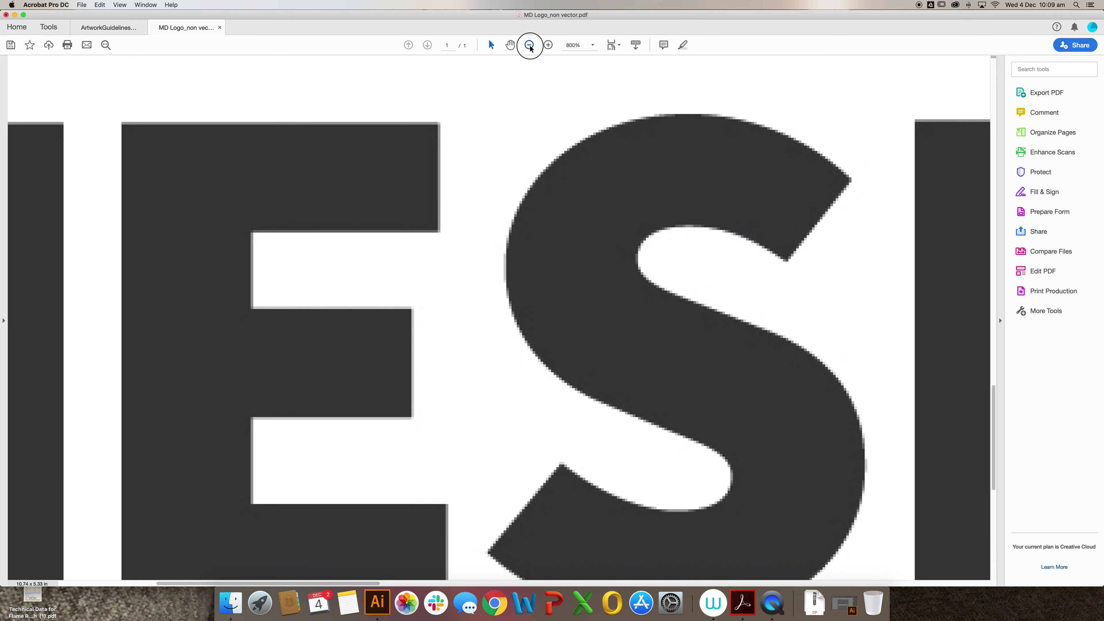